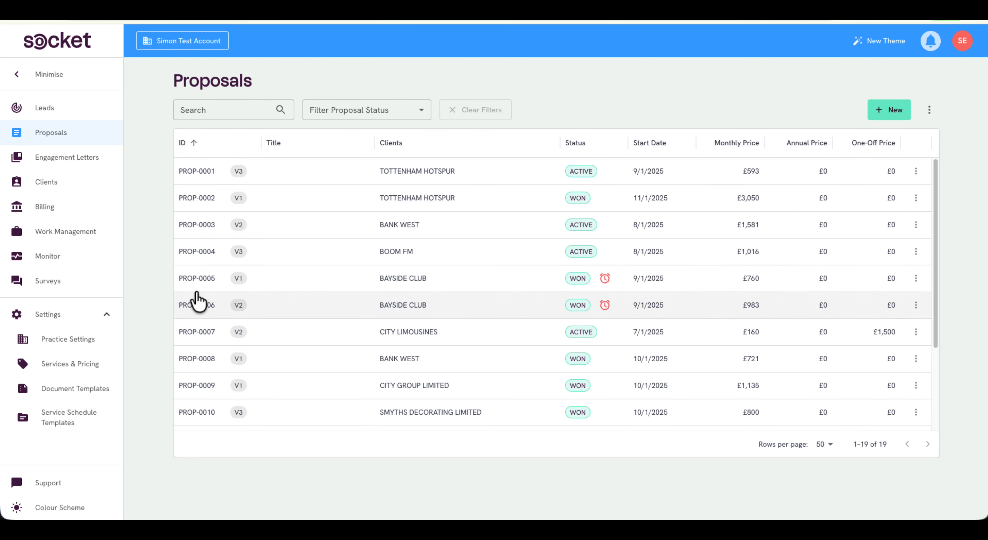
Open the Xero connection's settings among the integrations in the practice settings
left_click(79, 341)
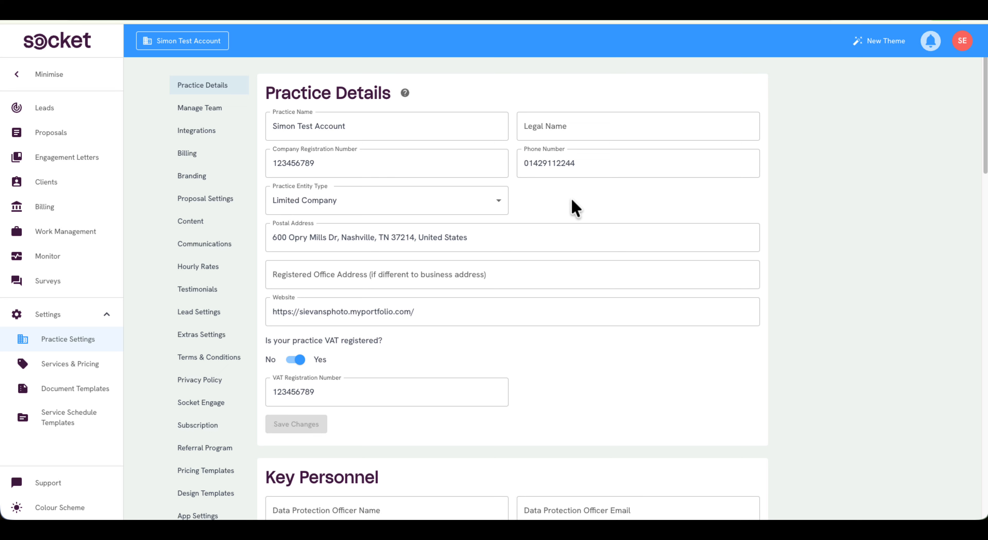
left_click(226, 138)
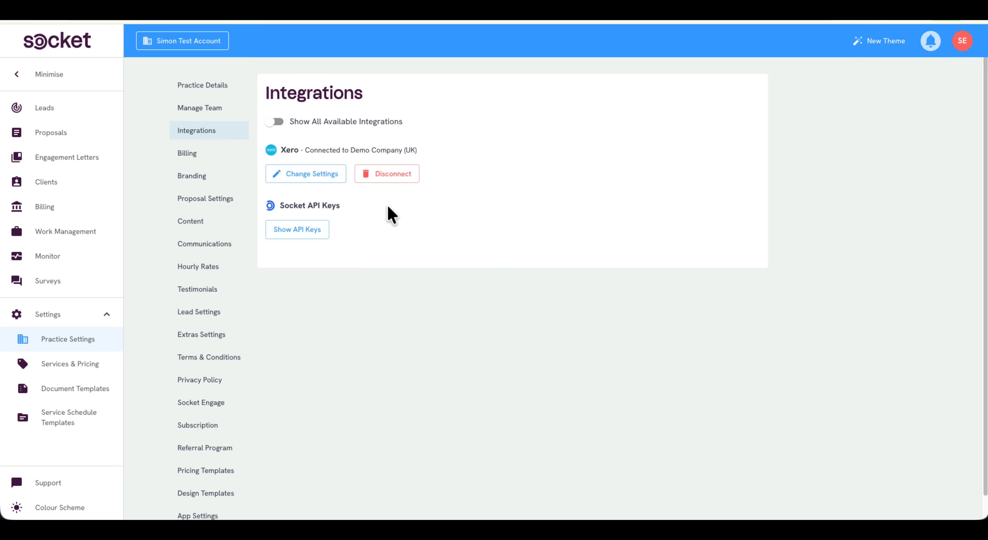
left_click(319, 179)
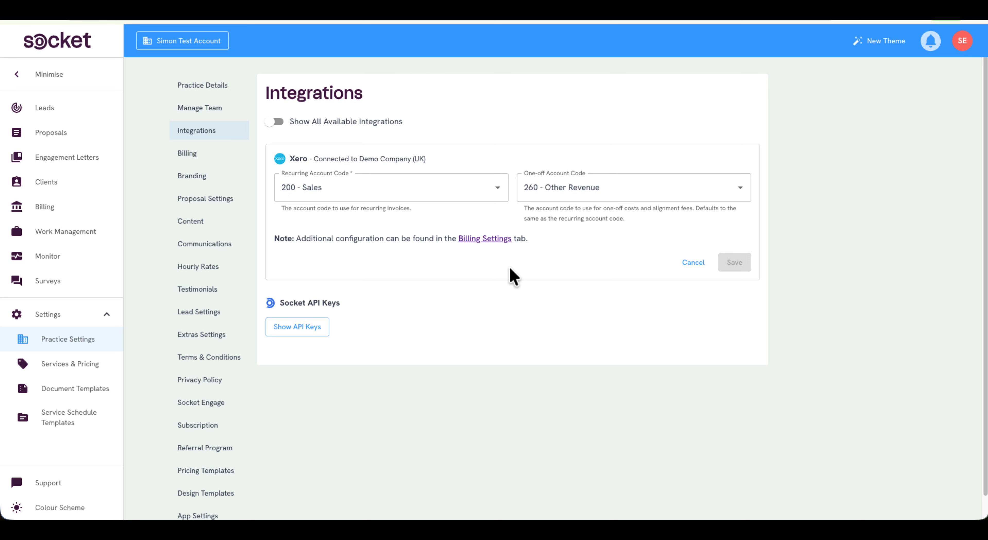
Examine the available recurring and one-off account codes for Xero, and open the practice billing settings
left_click(427, 188)
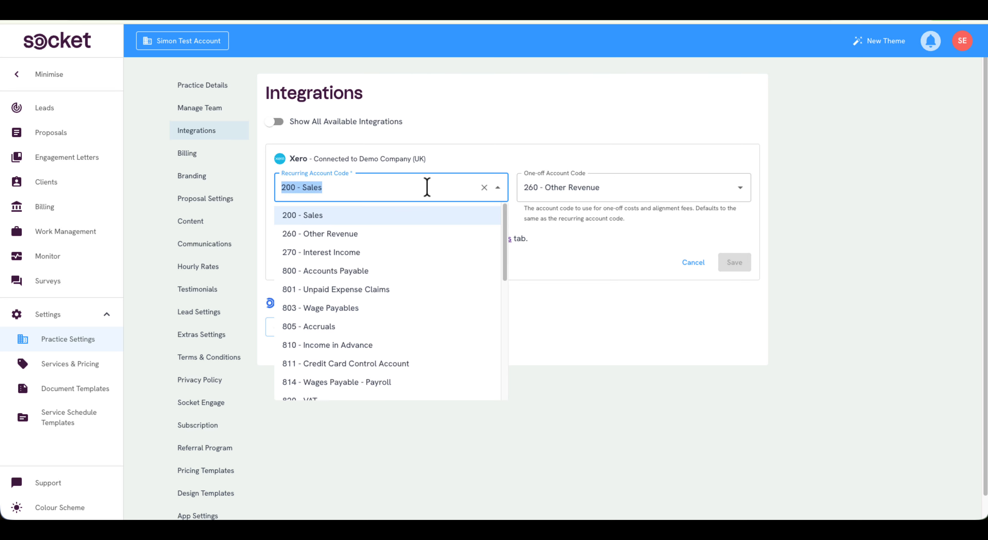
left_click(538, 275)
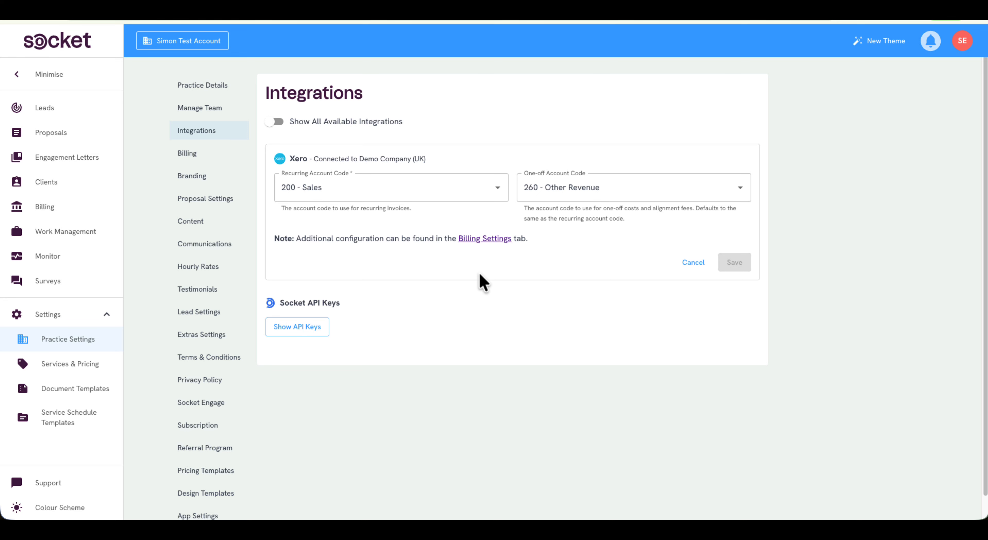
left_click(603, 188)
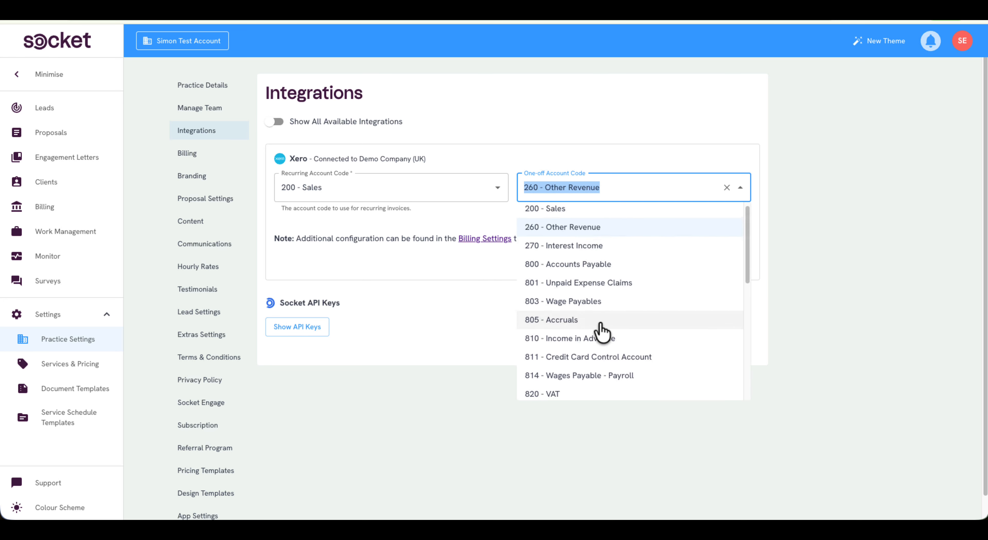
scroll(602, 330, "down", 3)
scroll(602, 331, "up", 3)
left_click(456, 332)
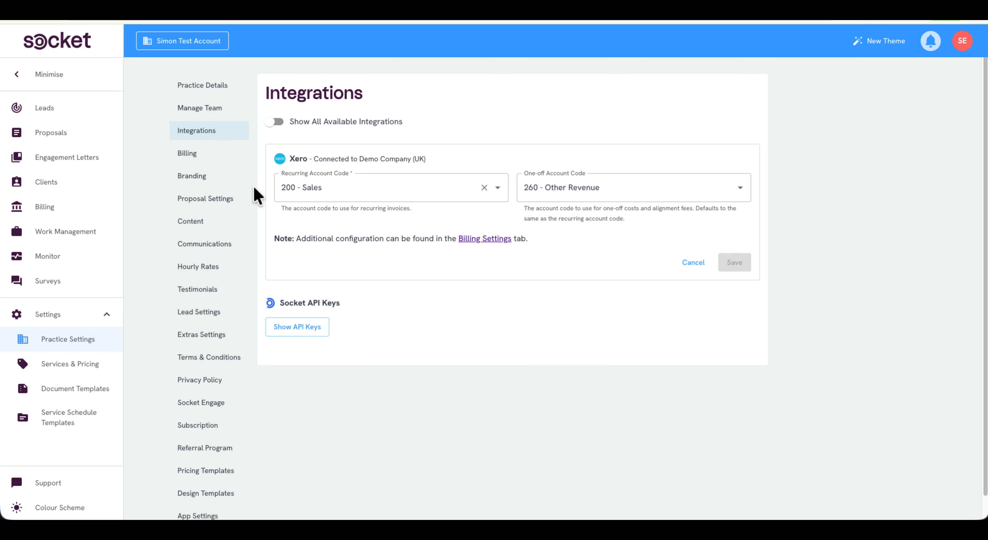
left_click(212, 166)
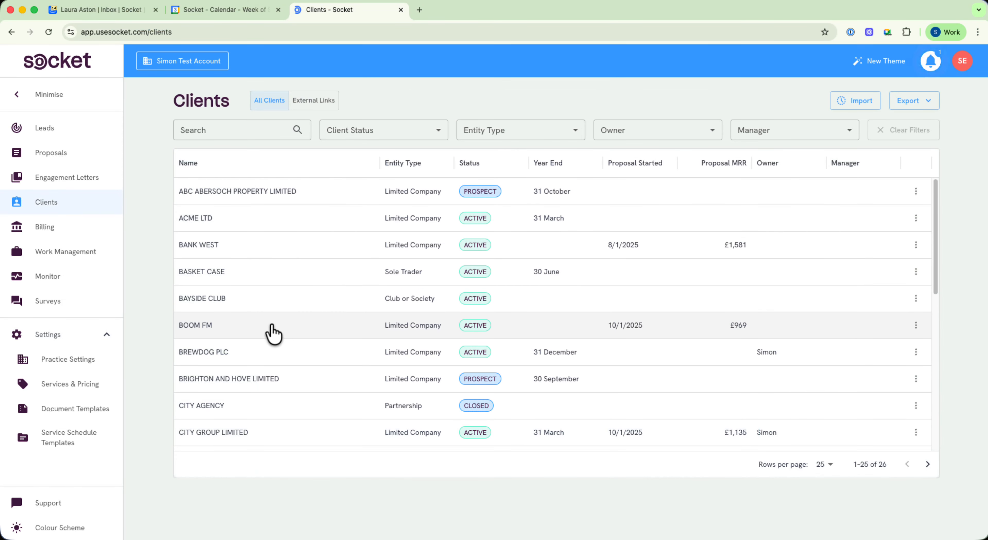
Set the invoice date of client BOOM FM to day 12 of the month and save its invoice settings
left_click(270, 333)
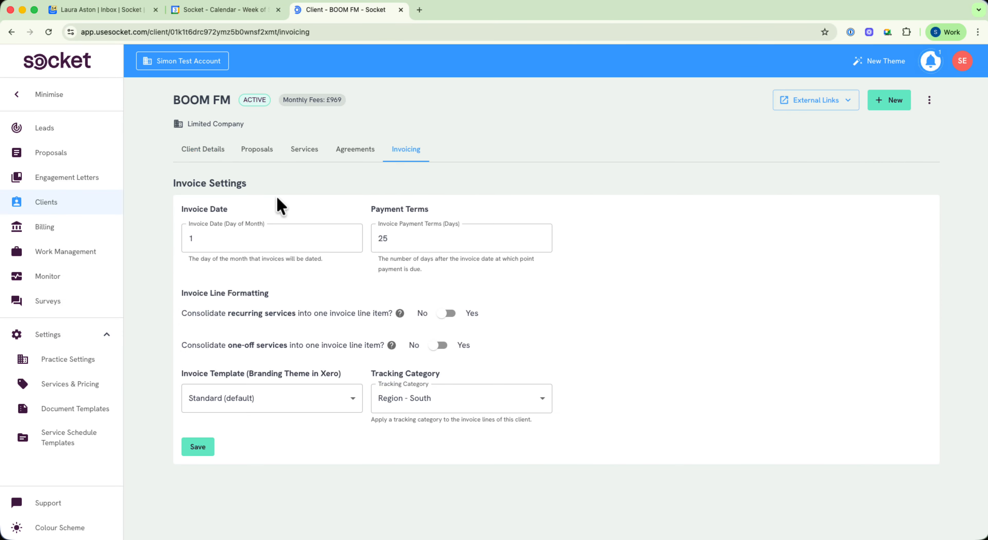
left_click(233, 232)
type("5")
left_click(201, 448)
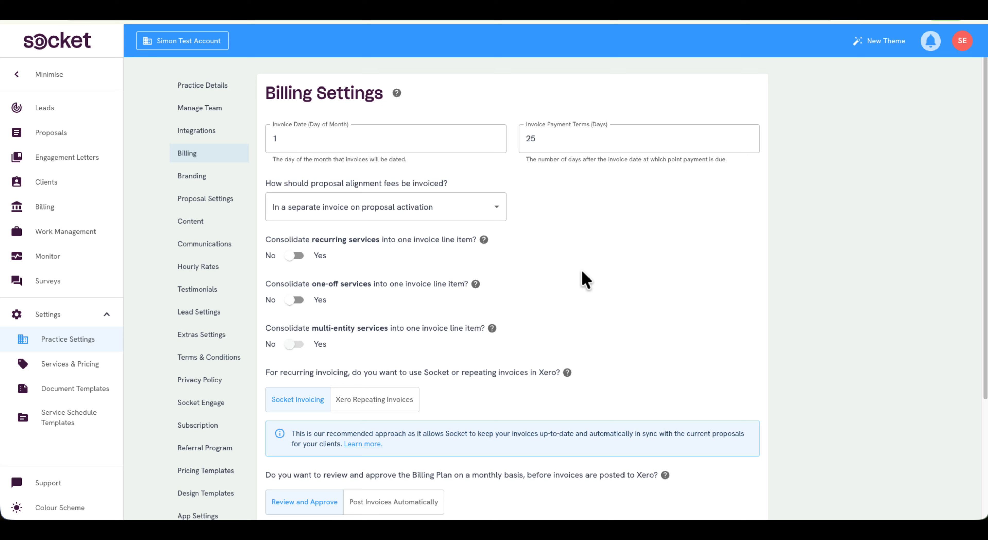
Review the invoicing options for proposal alignment fees, and preview BOOM FM's invoice in the October 2025 billing plan
left_click(465, 215)
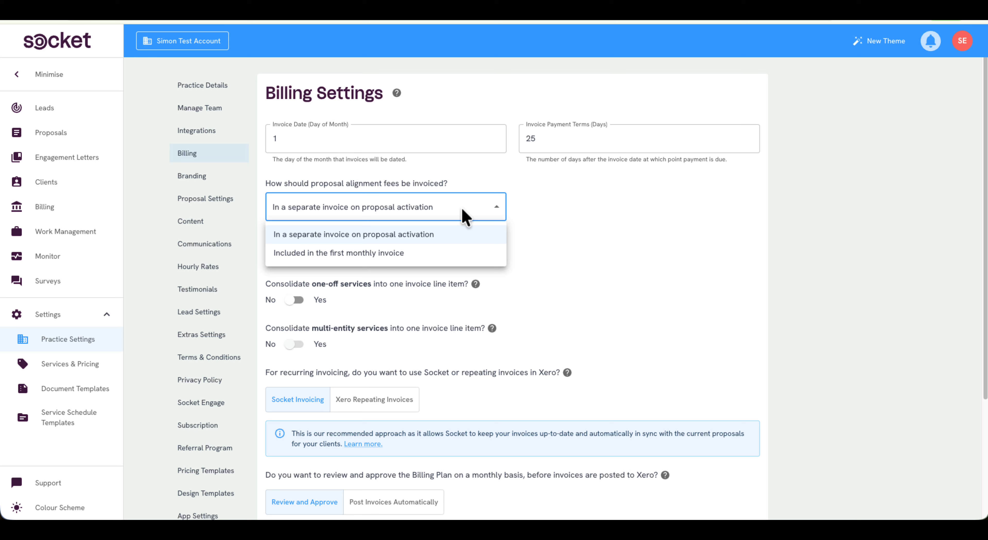
left_click(567, 219)
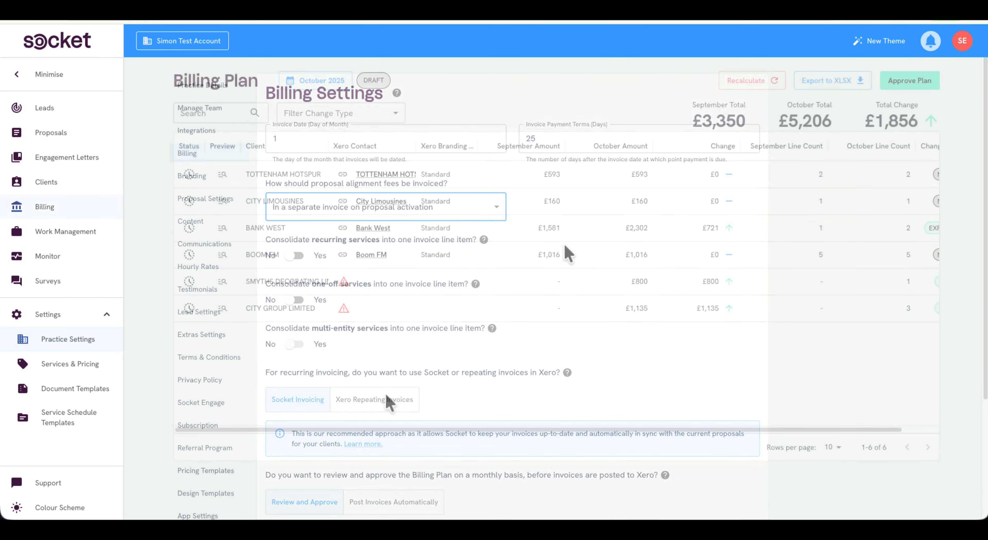
left_click(222, 255)
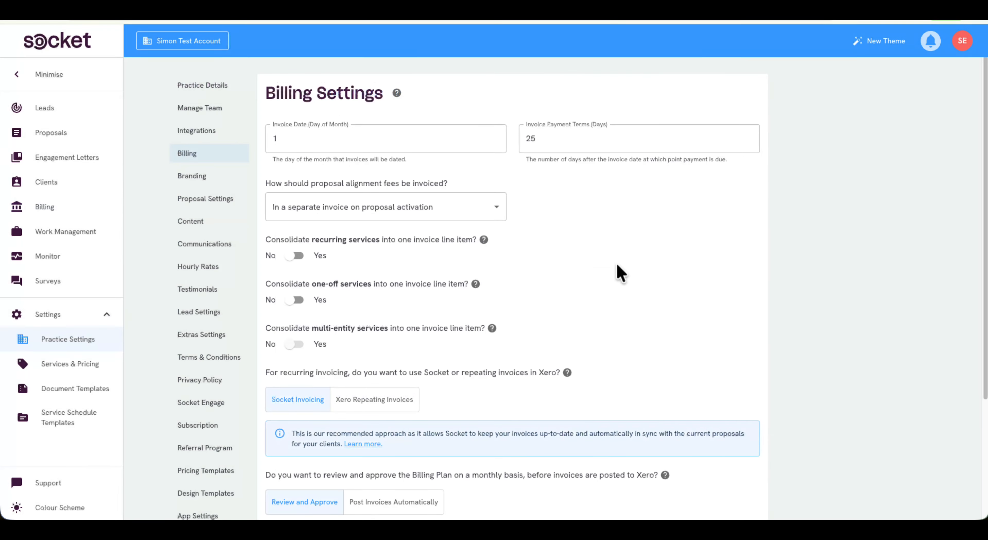
scroll(622, 274, "down", 3)
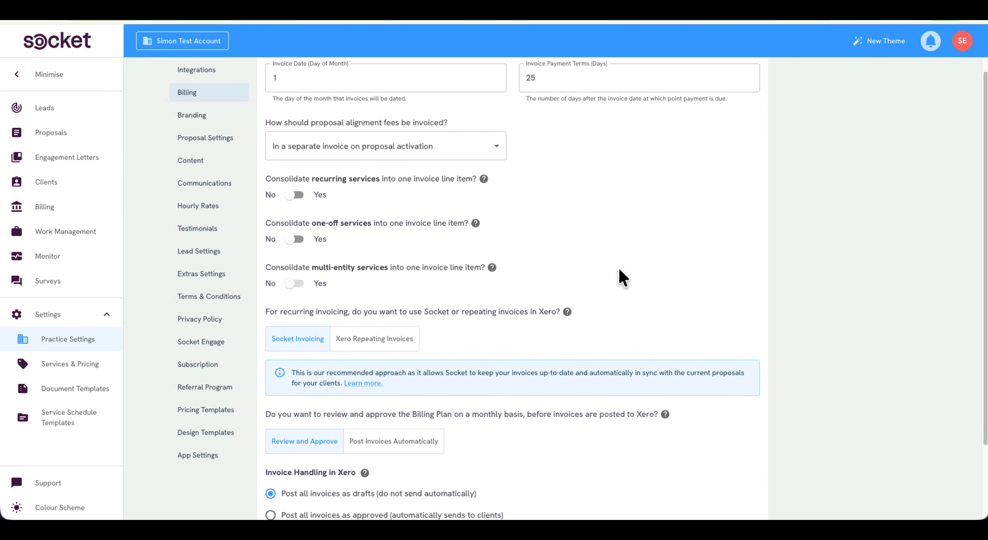
Try Xero Repeating Invoices as the recurring invoicing method, and switch back to Socket Invoicing
scroll(677, 400, "down", 1)
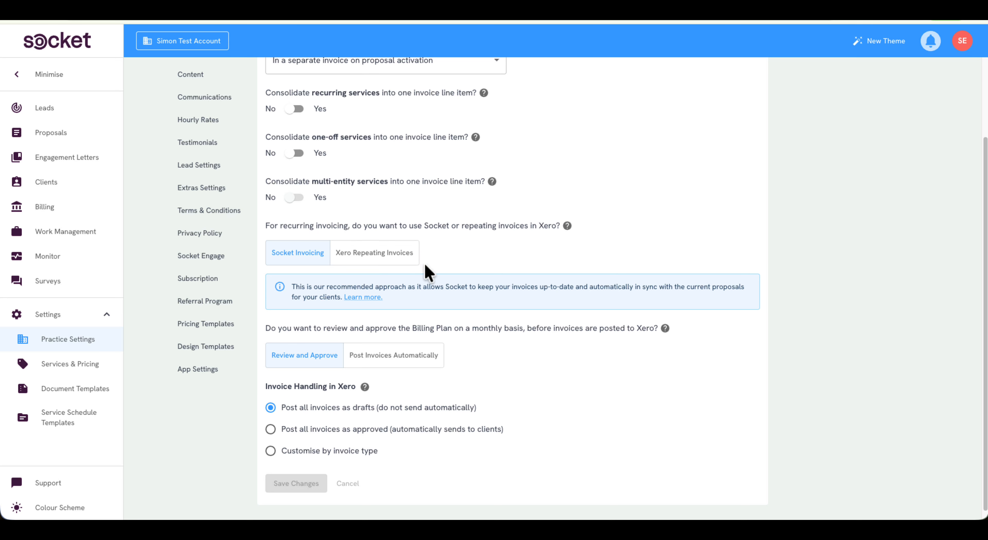
left_click(388, 256)
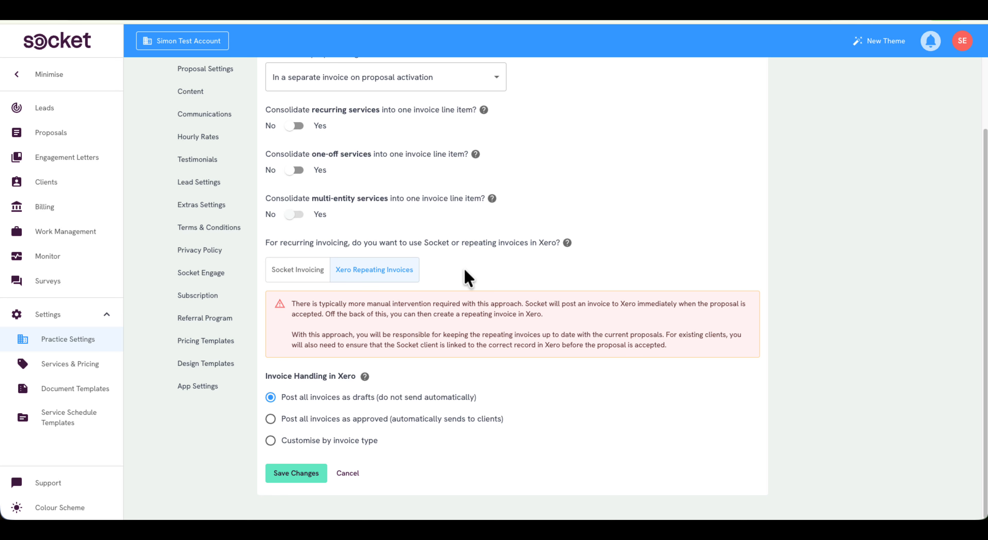
left_click(296, 270)
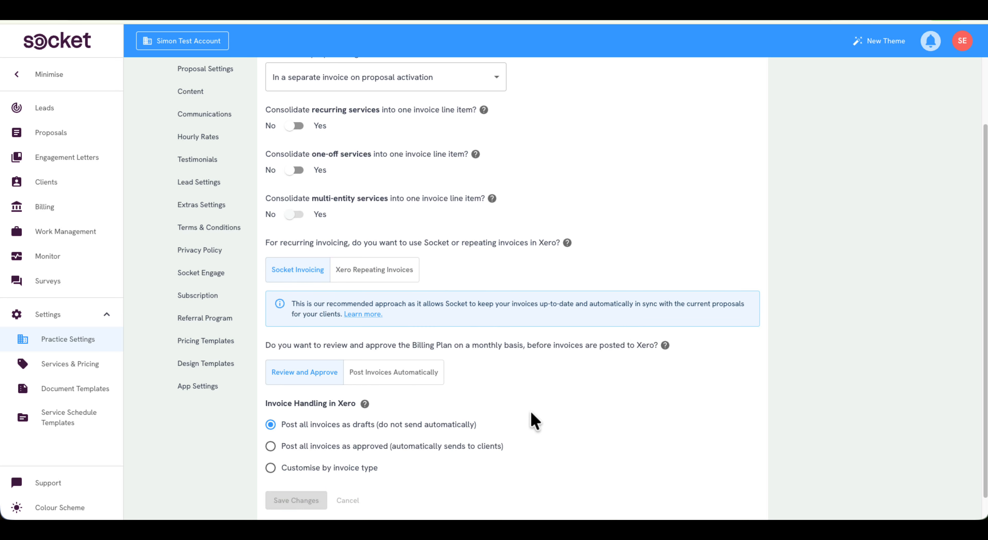
Try Post Invoices Automatically for the monthly Billing Plan, and switch back to Review and Approve
scroll(535, 421, "down", 1)
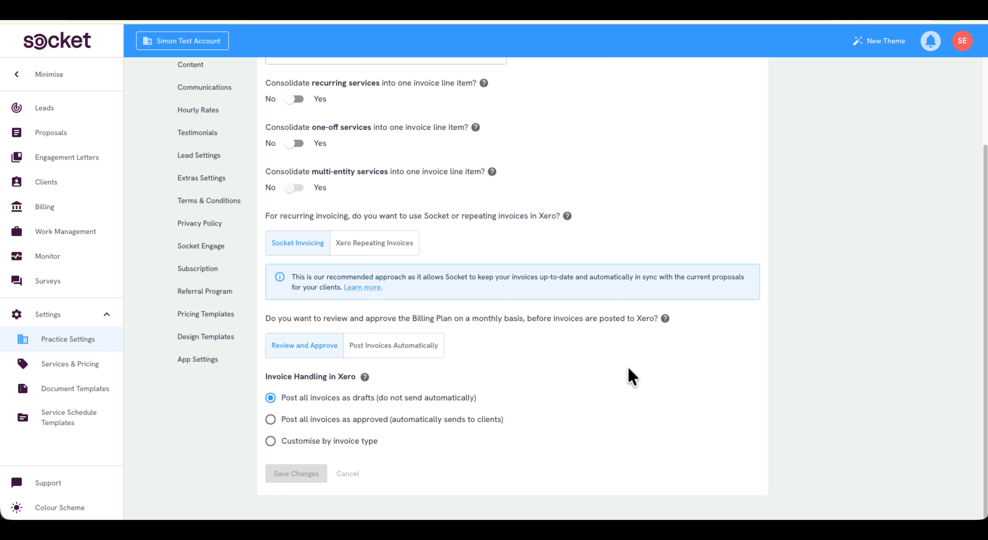
left_click(374, 351)
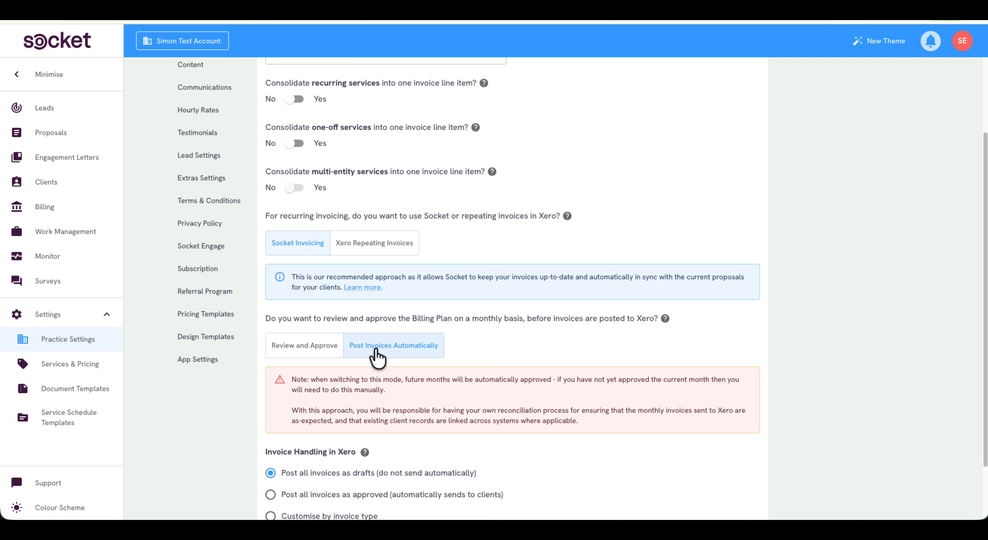
scroll(518, 355, "down", 1)
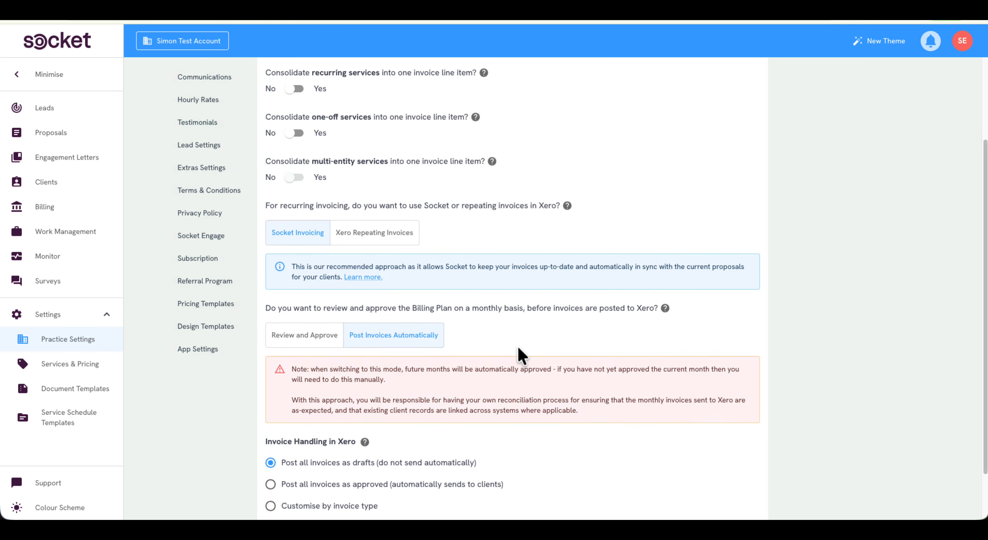
scroll(518, 348, "down", 1)
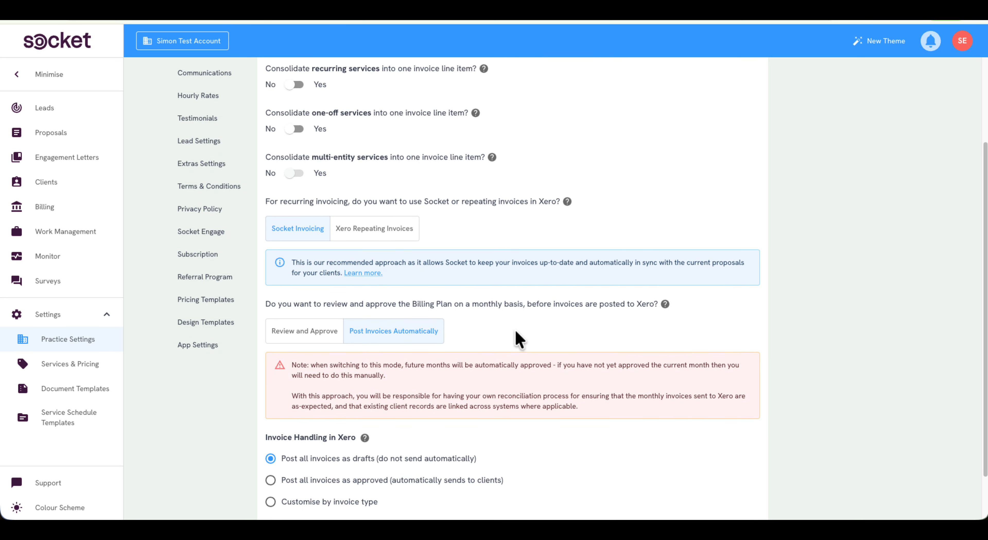
left_click(323, 332)
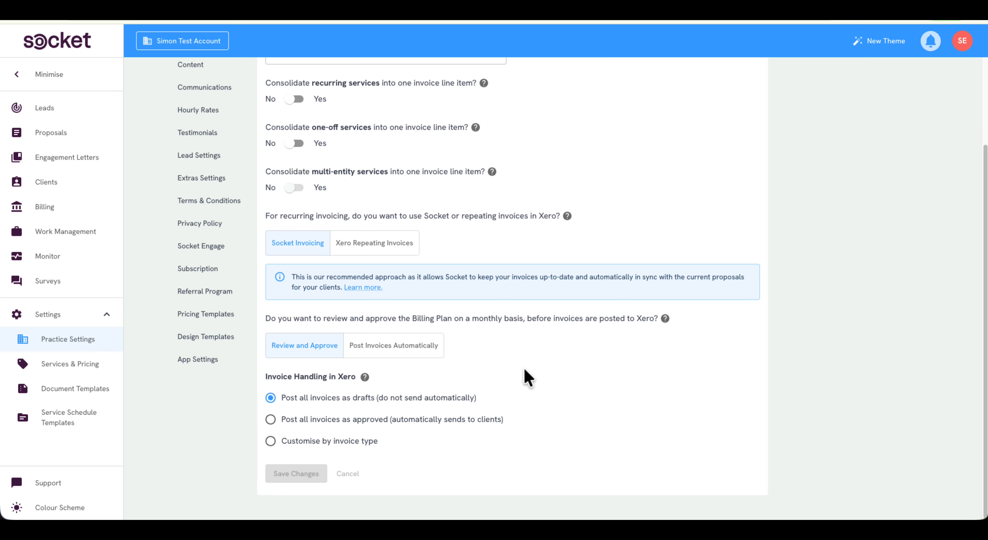
Try posting all Xero invoices as approved and customising by invoice type, and return to posting all invoices as drafts
left_click(343, 422)
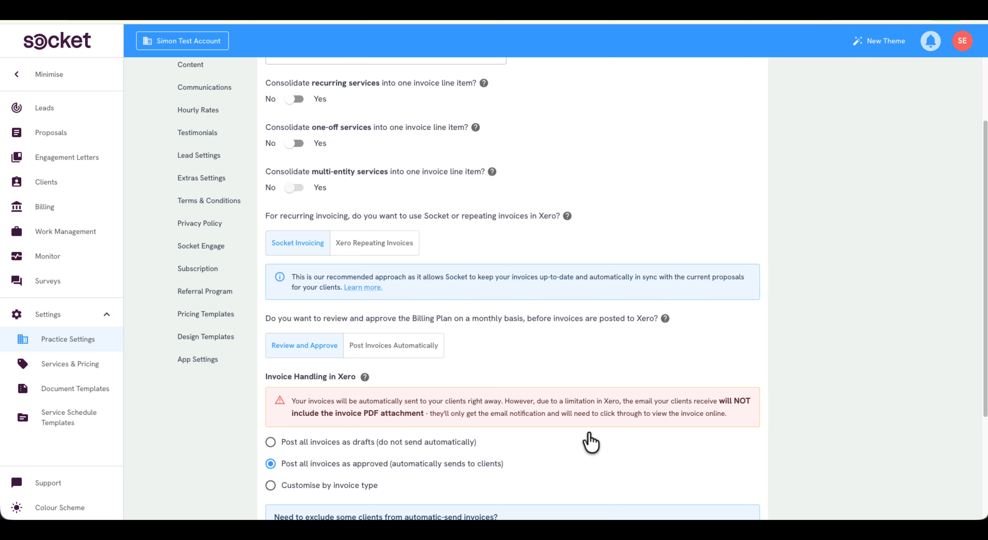
scroll(591, 441, "down", 4)
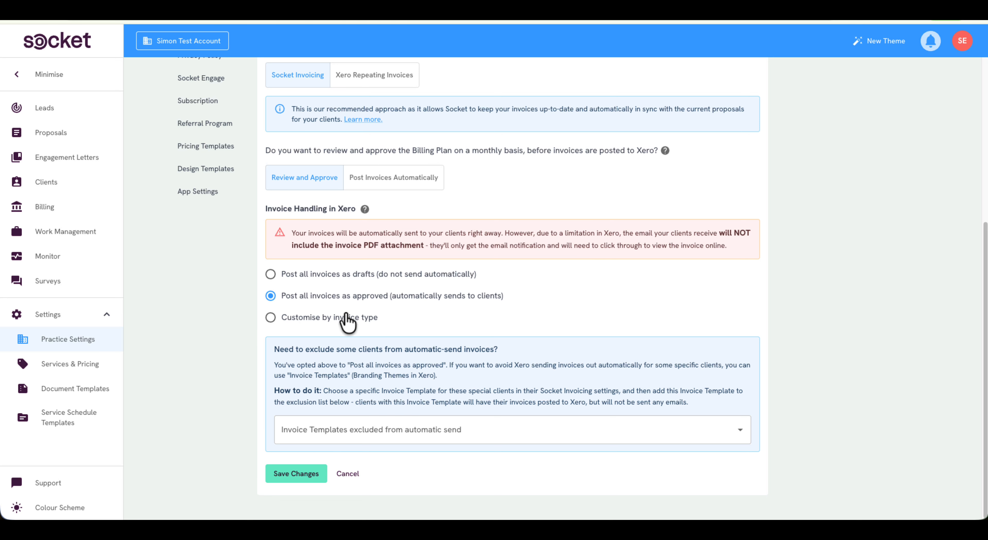
left_click(340, 318)
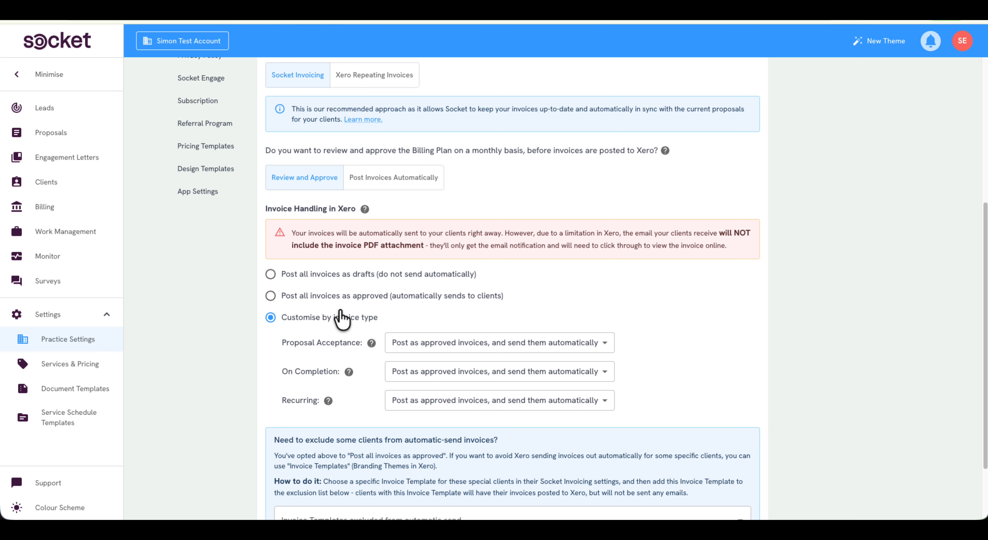
left_click(328, 276)
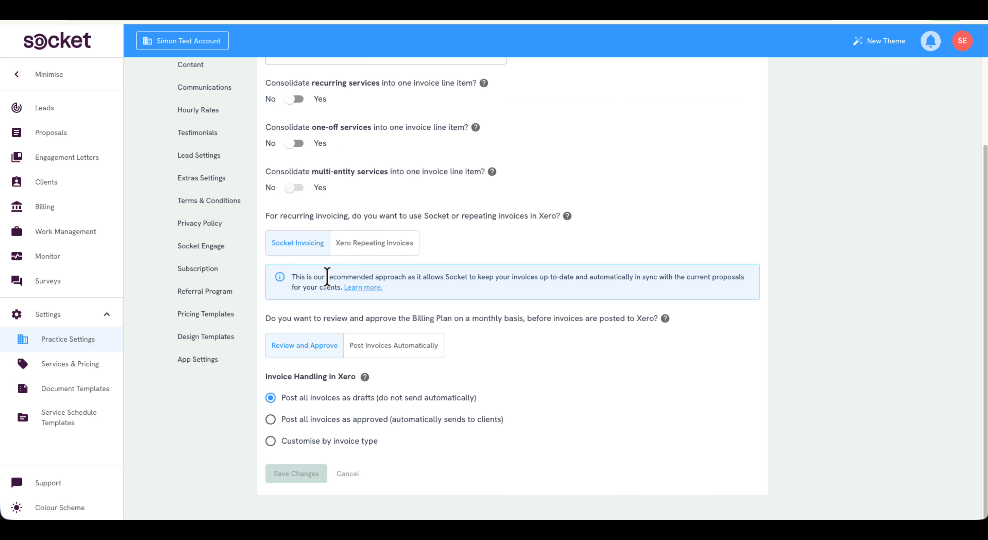